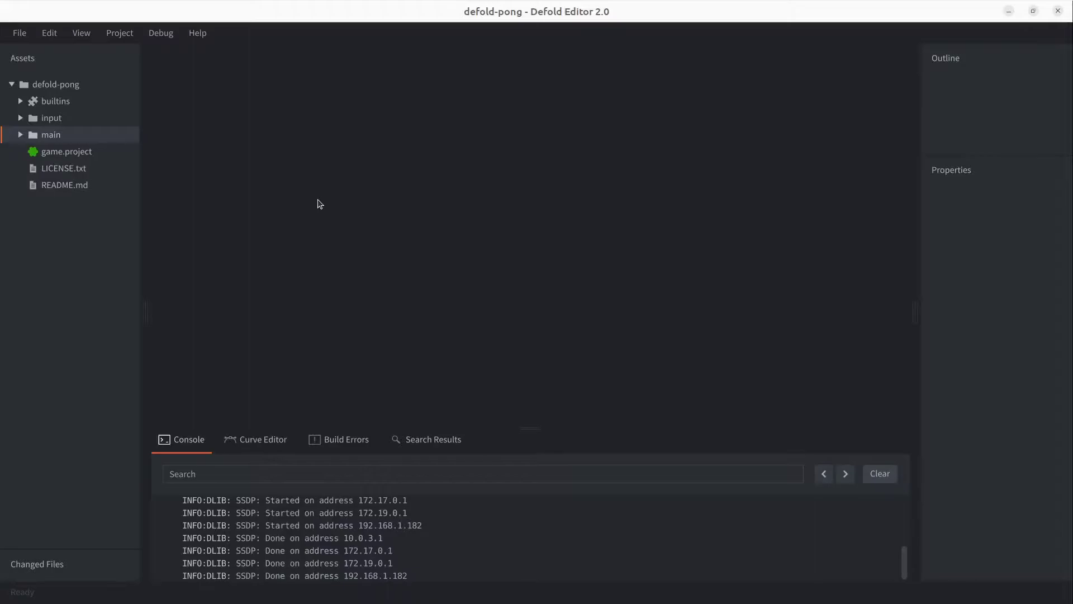
# In game.project's Display settings, change Width from 960 to 1280 and save
pyautogui.doubleClick(59, 156)
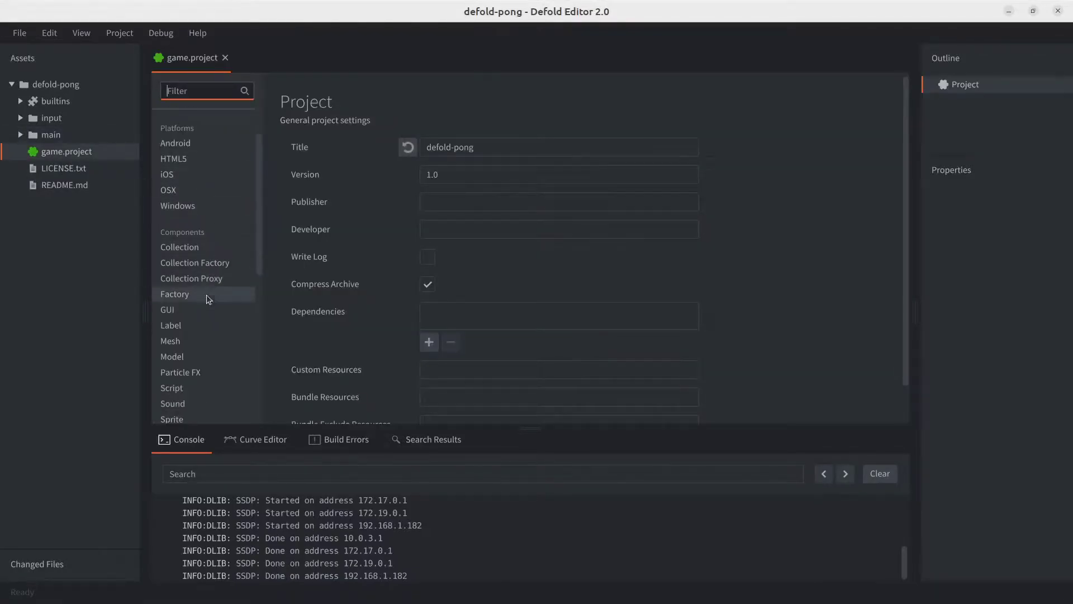
pyautogui.scroll(-4, 206, 294)
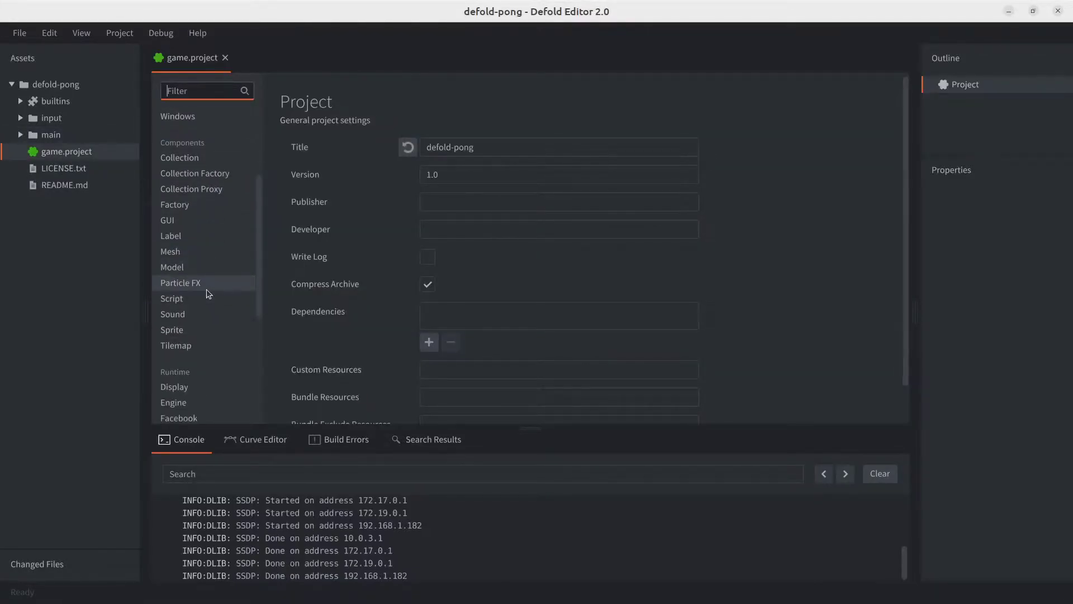
pyautogui.scroll(-3, 206, 289)
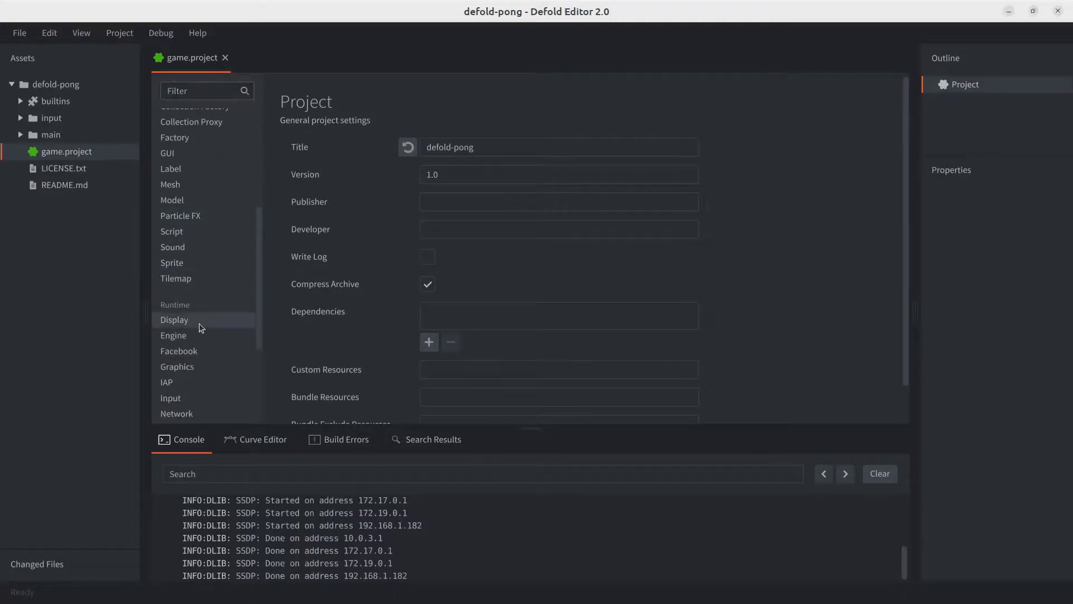
pyautogui.click(199, 323)
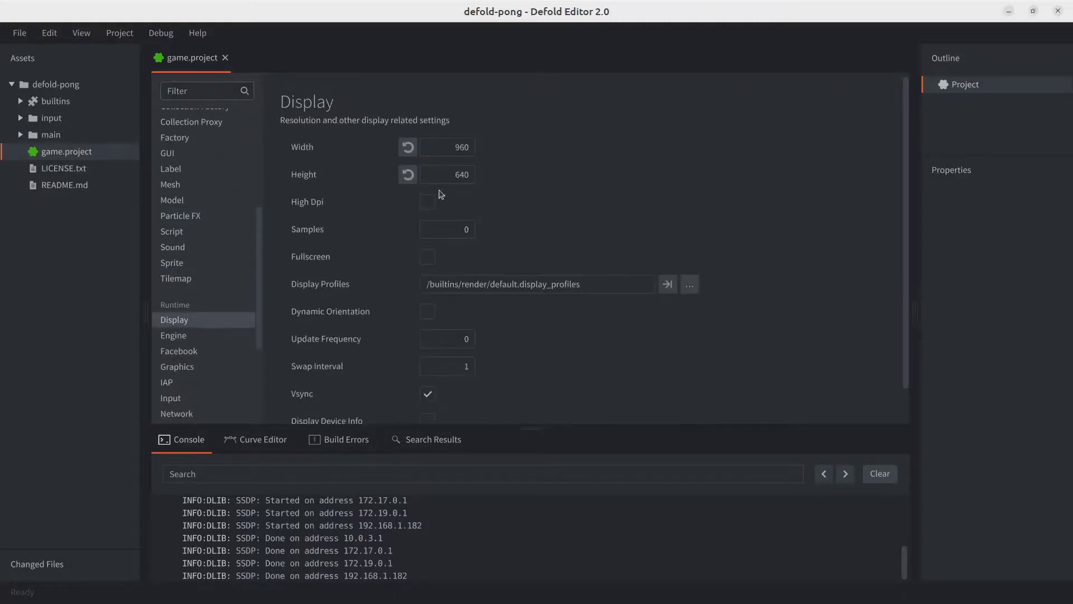
pyautogui.click(464, 147)
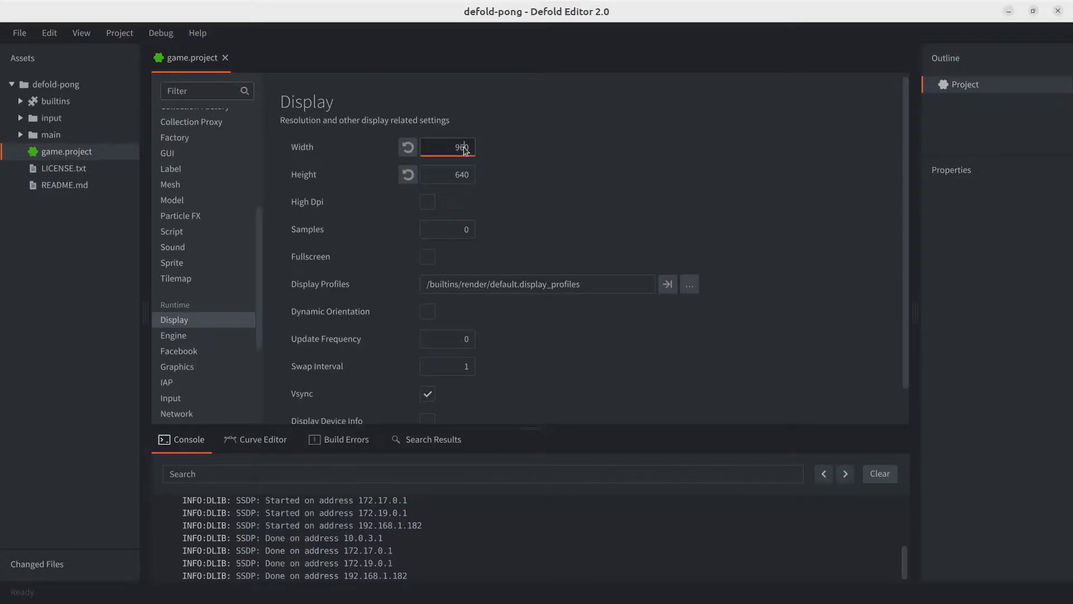
pyautogui.doubleClick(464, 147)
pyautogui.press('Return')
pyautogui.hotkey('ctrl', 's')
# Create a folder named assets at the defold-pong project root
pyautogui.rightClick(58, 87)
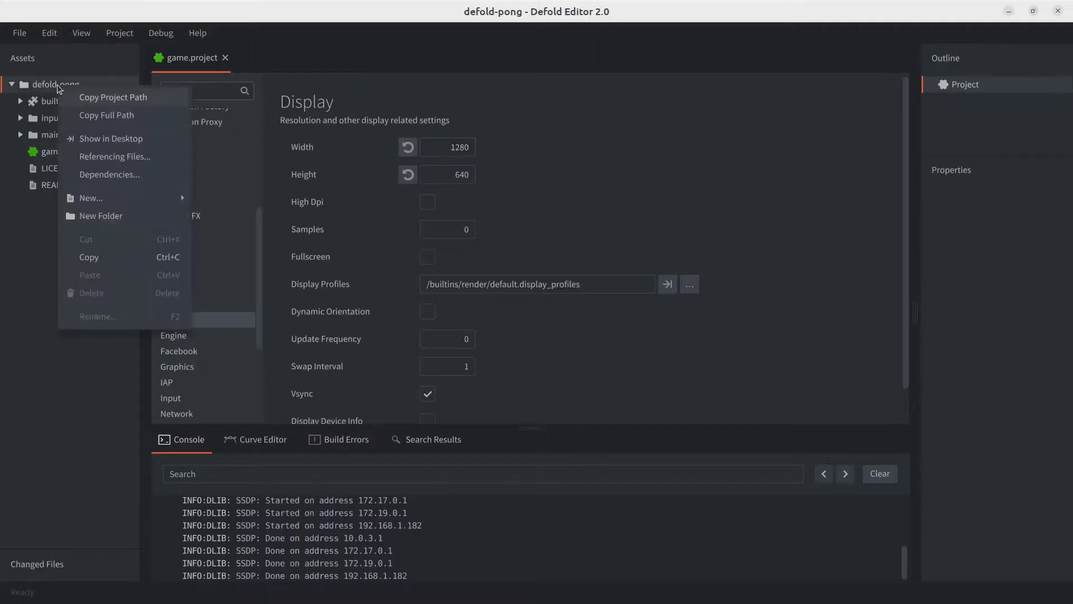
pyautogui.click(108, 221)
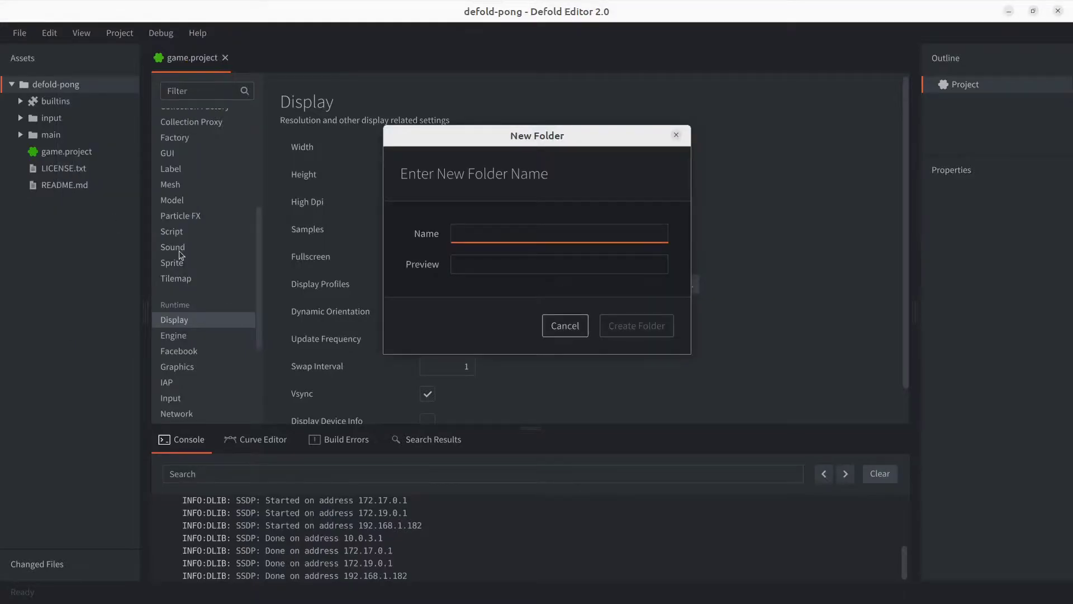
pyautogui.write('assets')
pyautogui.press('Return')
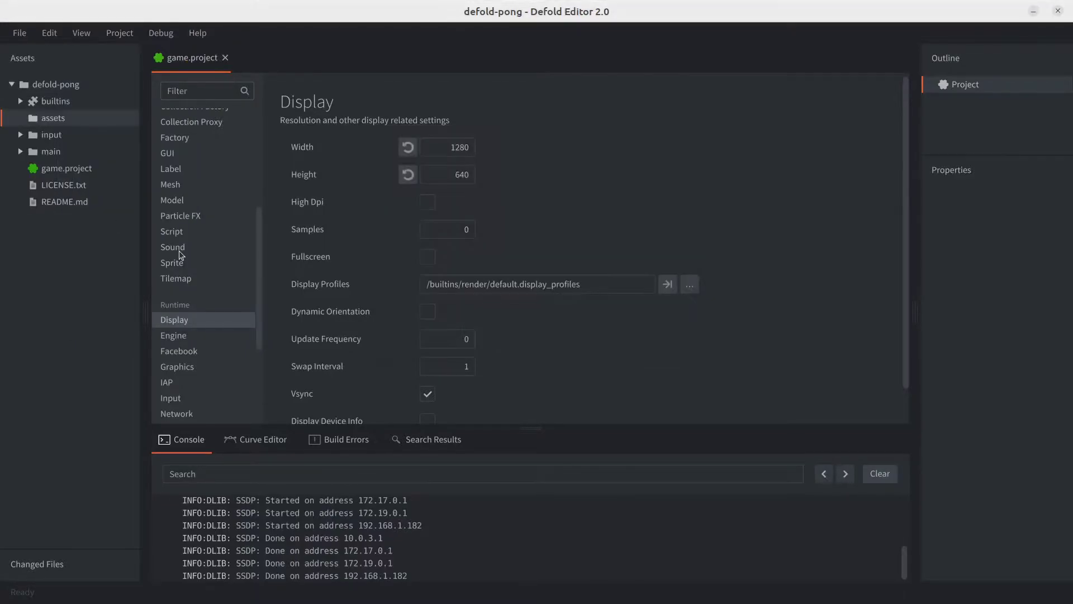
# Create a folder named images inside the assets folder
pyautogui.rightClick(51, 123)
pyautogui.click(96, 258)
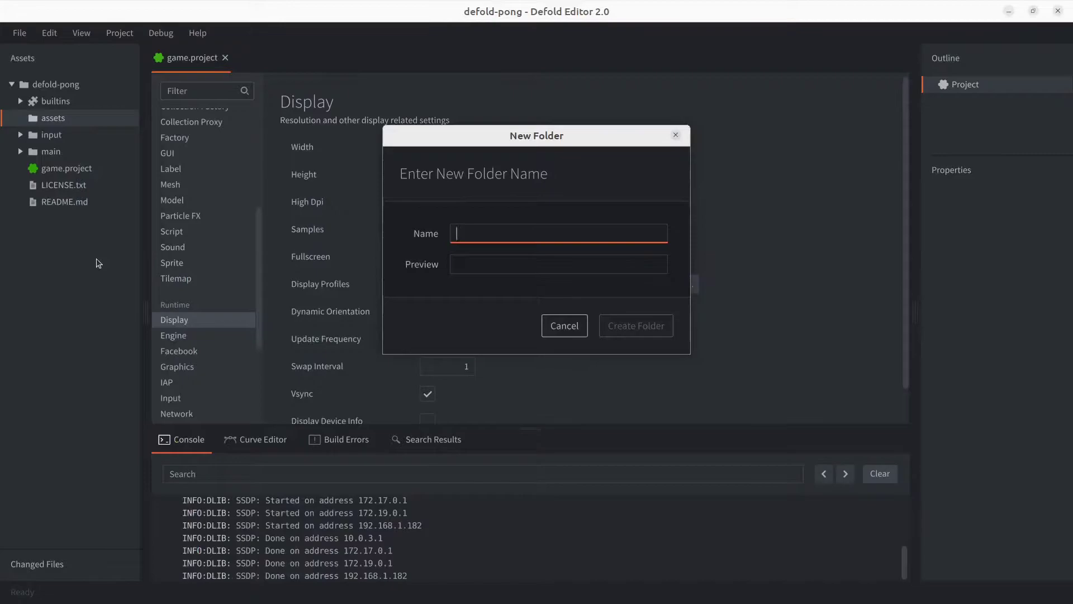
pyautogui.write('images')
pyautogui.press('Return')
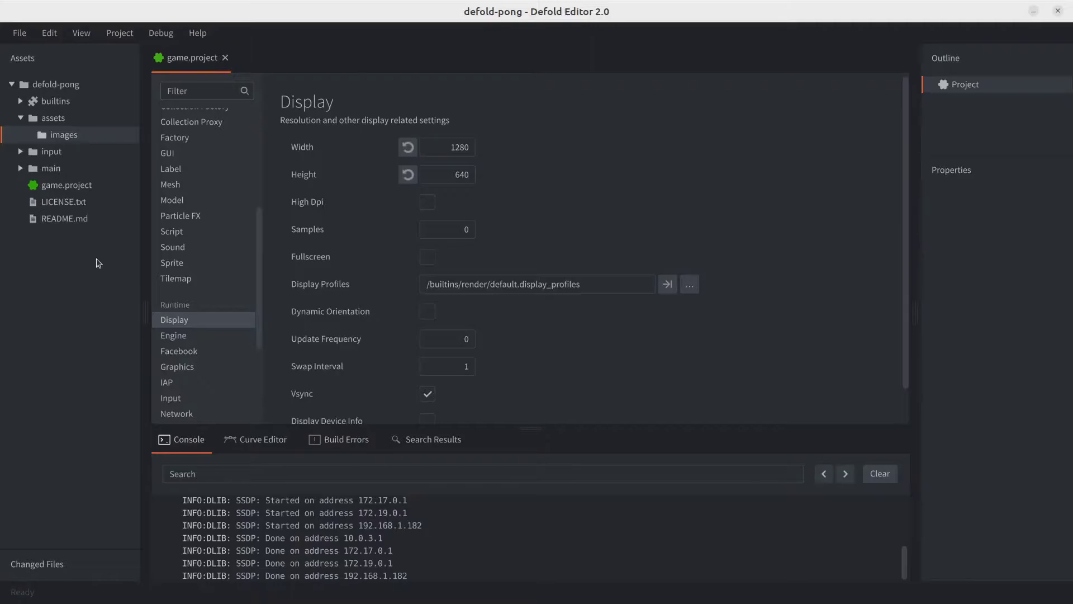
# Drag background.png, ball.png and paddle.png from the file manager into assets/images
pyautogui.hotkey('alt', 'Tab')
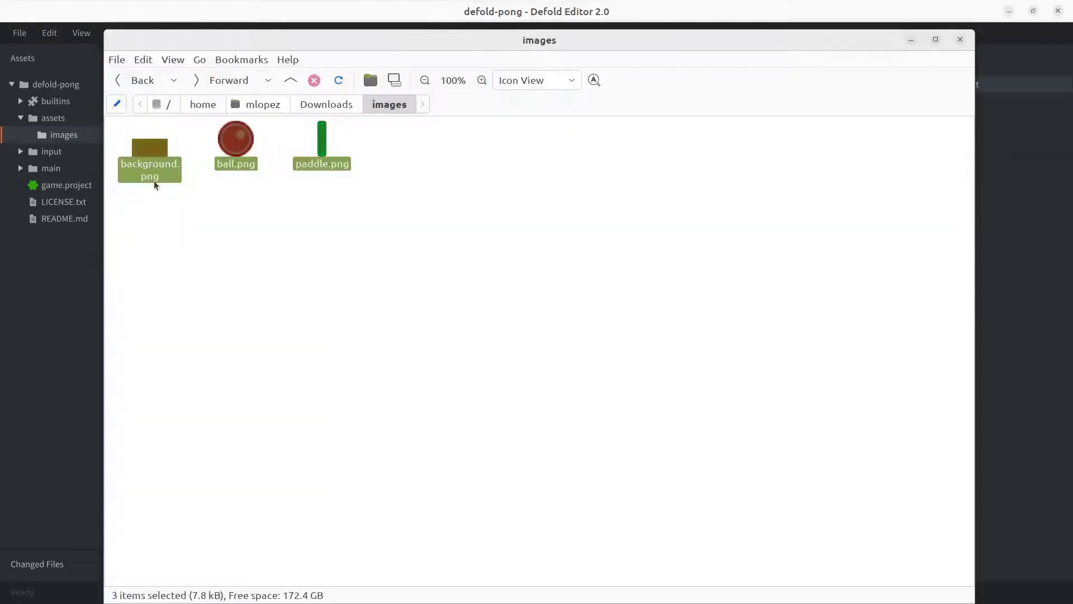
pyautogui.moveTo(147, 150); pyautogui.dragTo(68, 132)
pyautogui.click(67, 306)
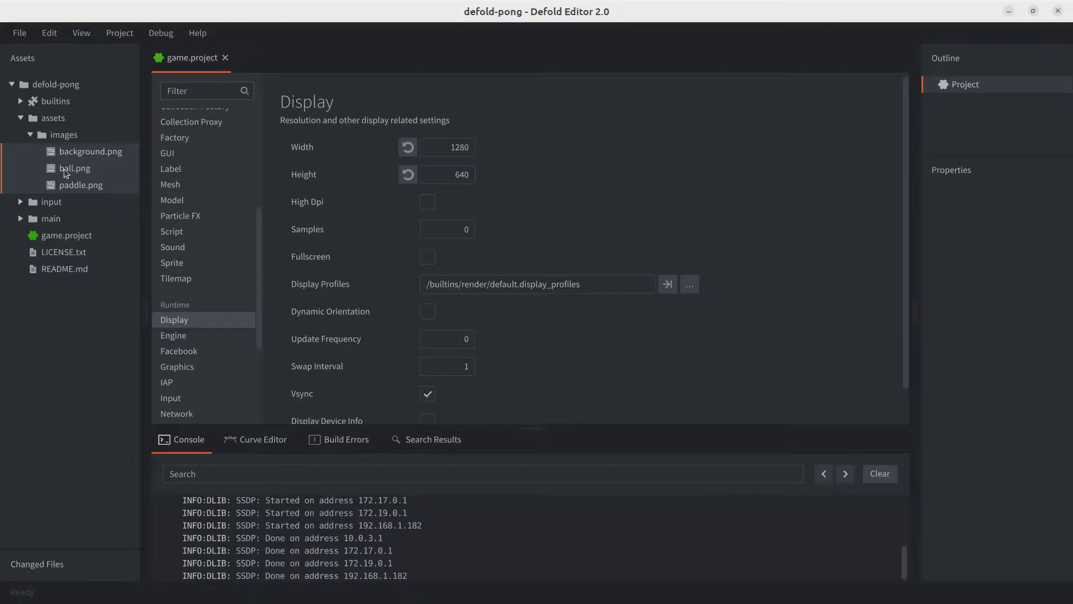
# Create a new atlas named images in the main folder
pyautogui.click(21, 118)
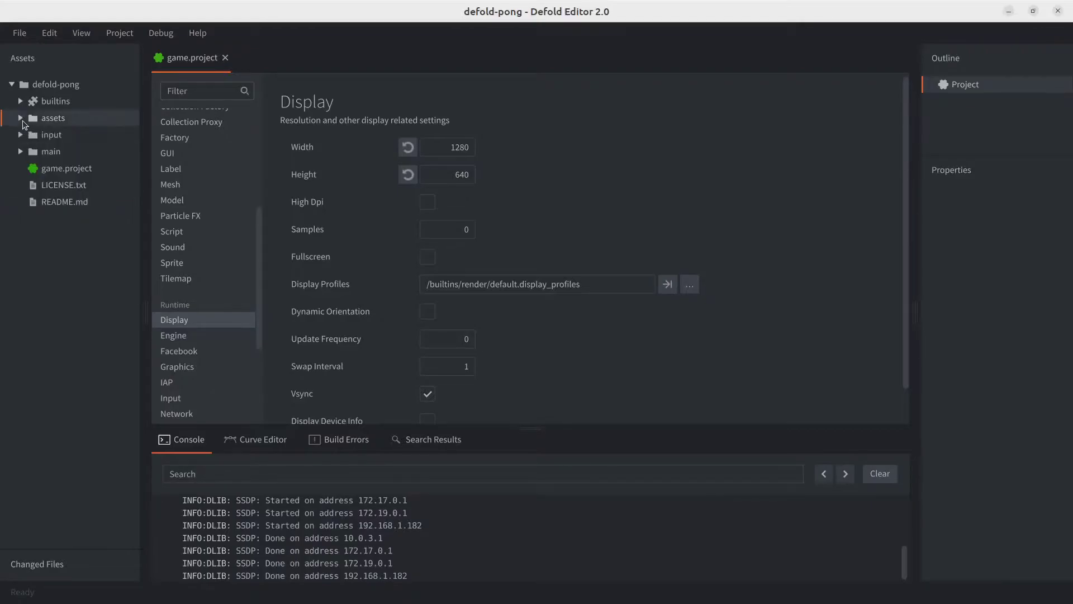
pyautogui.click(22, 152)
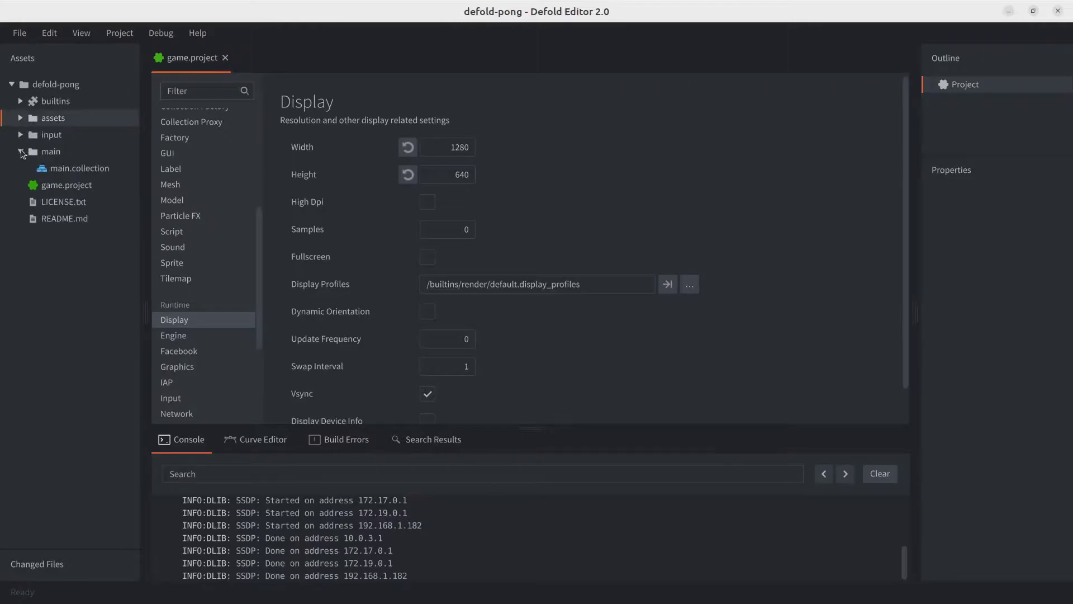
pyautogui.rightClick(56, 158)
pyautogui.moveTo(89, 266)
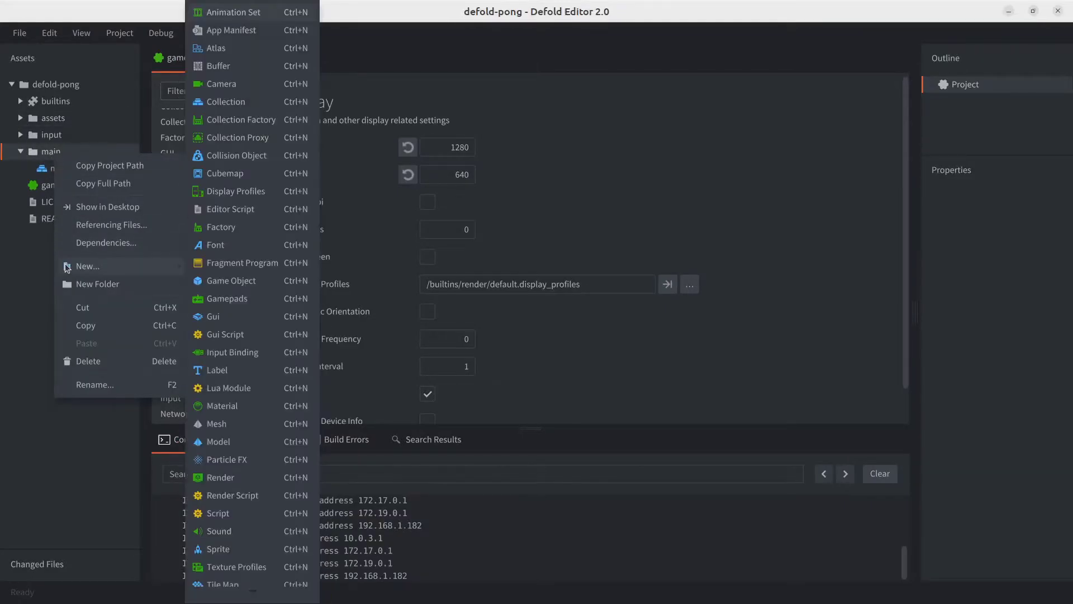
pyautogui.click(219, 49)
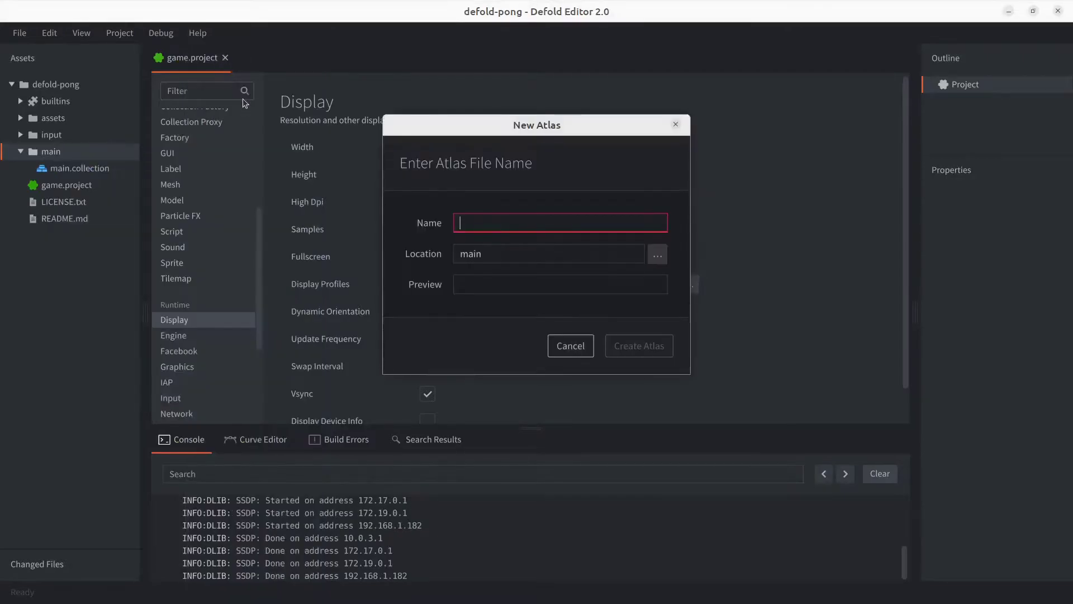
pyautogui.write('images')
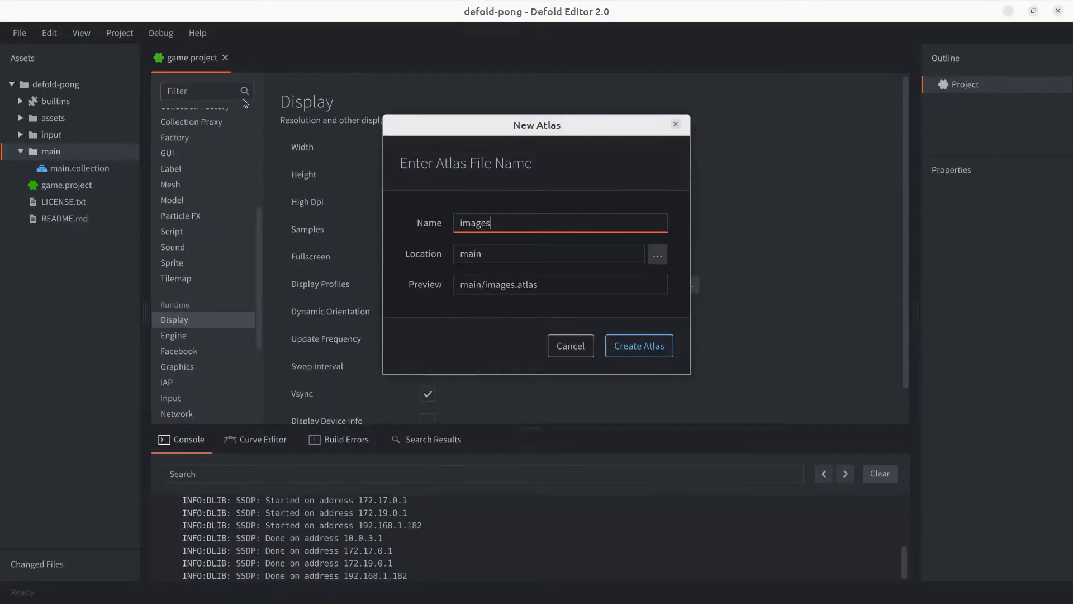
pyautogui.press('Return')
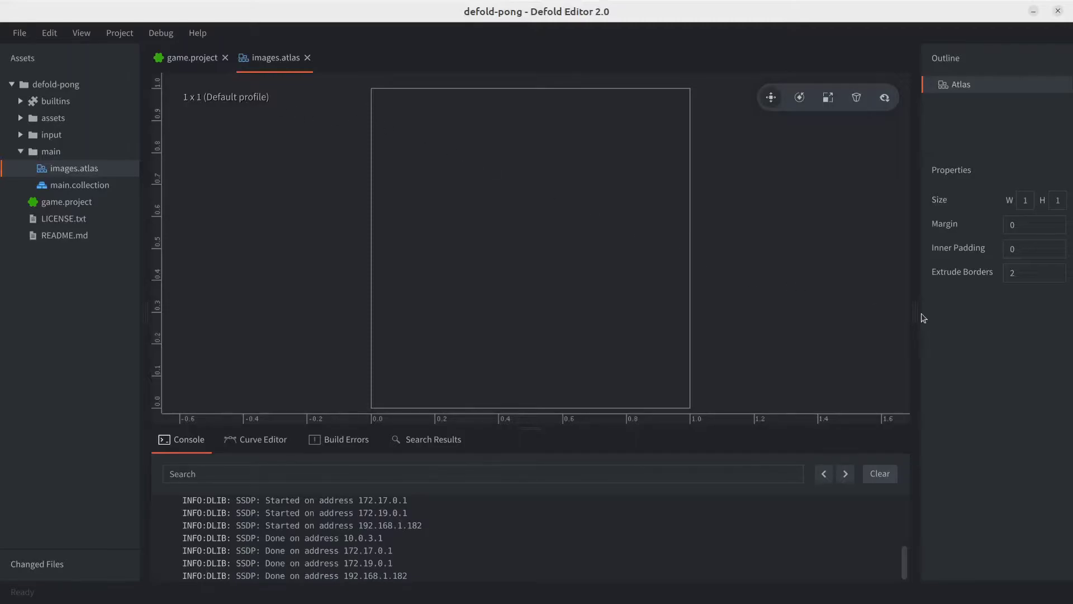
# Add background.png, ball.png and paddle.png to the images atlas
pyautogui.moveTo(916, 316); pyautogui.dragTo(870, 313)
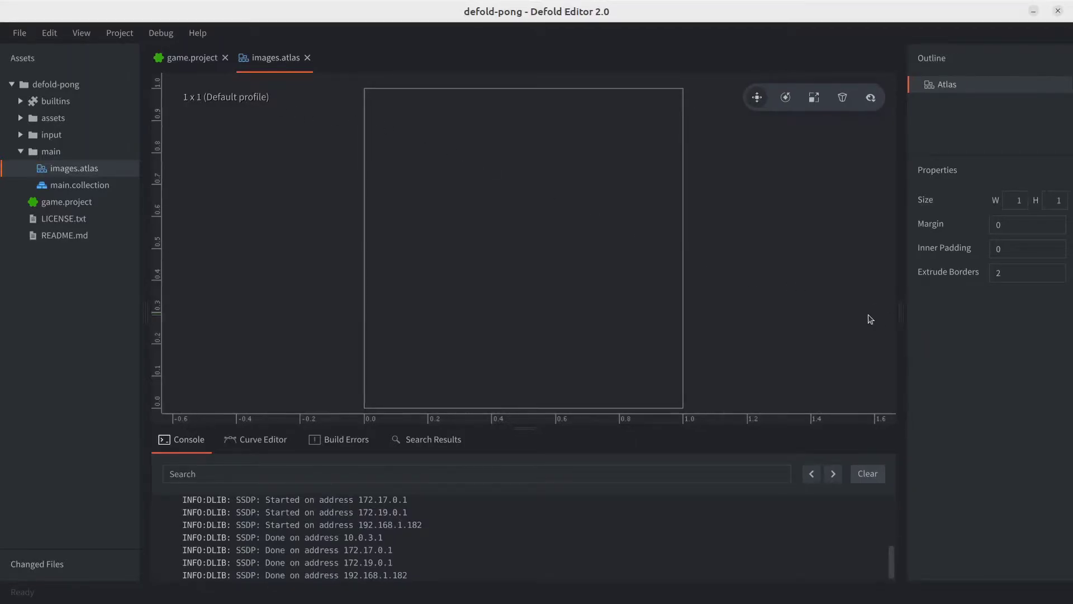
pyautogui.rightClick(953, 89)
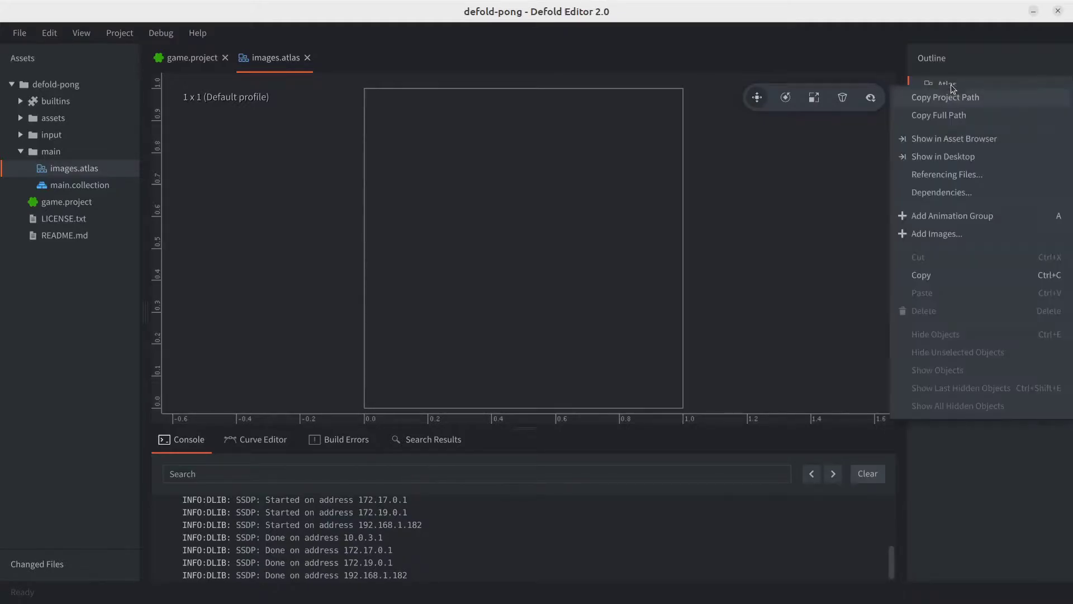
pyautogui.click(927, 234)
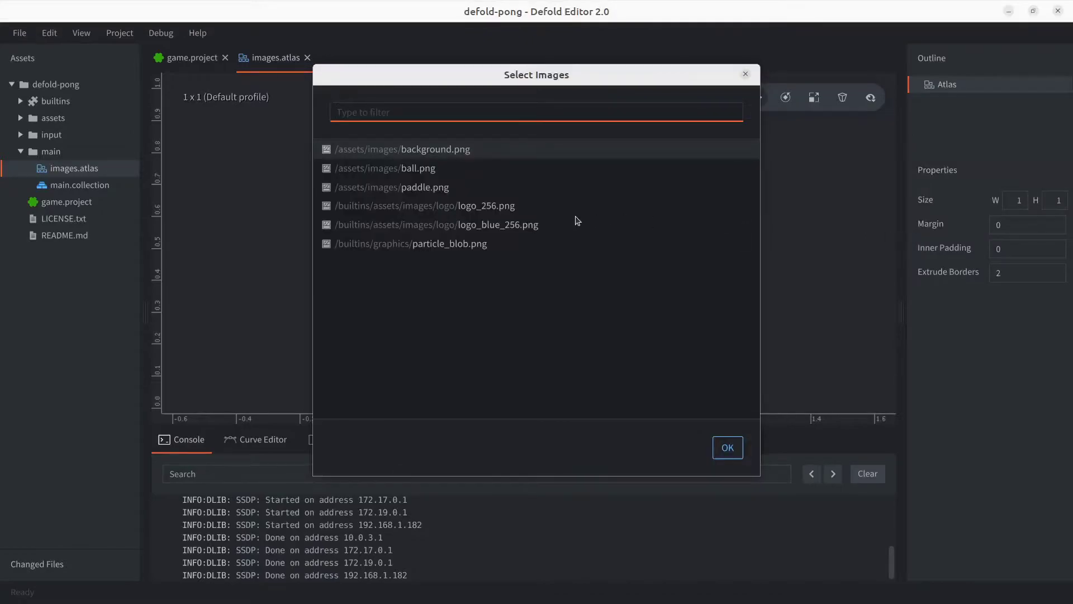
pyautogui.keyDown('shift'); pyautogui.click(426, 191); pyautogui.keyUp('shift')
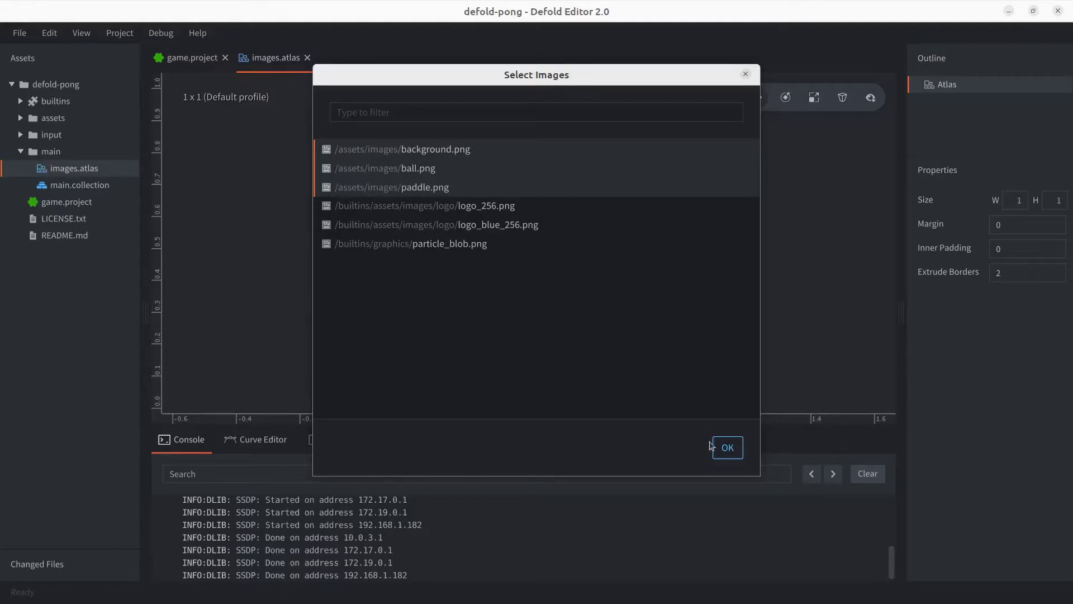
pyautogui.click(727, 448)
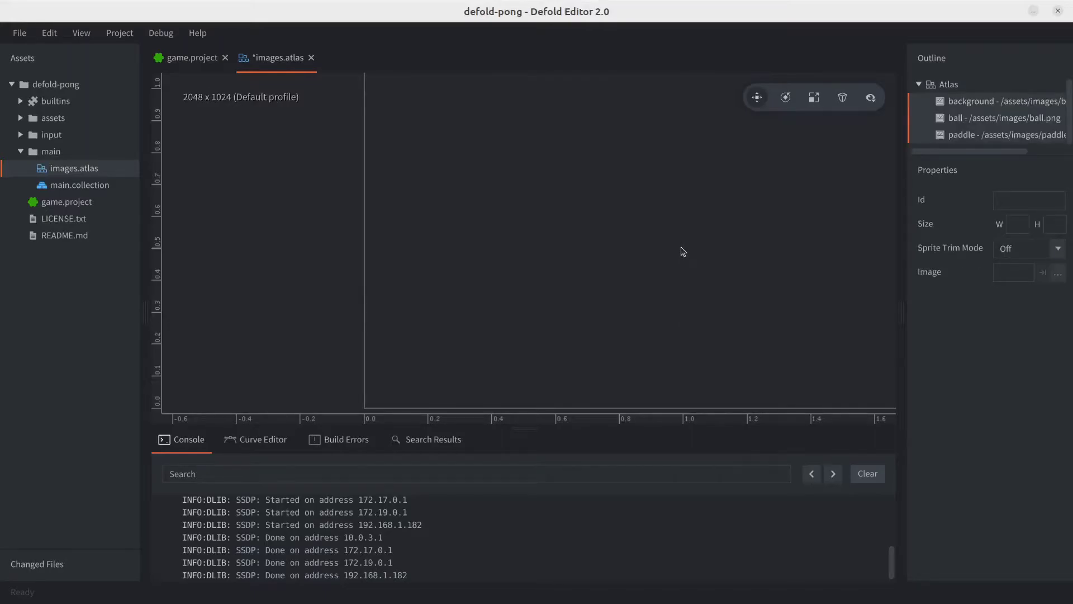
# Zoom and pan the atlas view to inspect the packed background, ball and paddle images
pyautogui.scroll(-5, 671, 229)
pyautogui.scroll(-10, 666, 227)
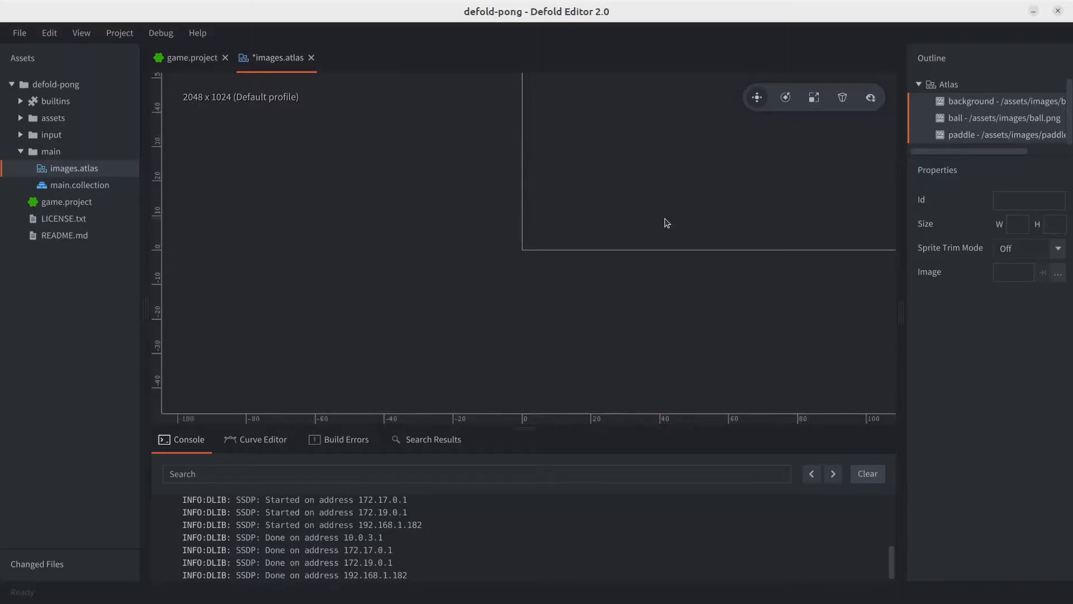
pyautogui.scroll(-8, 452, 295)
pyautogui.scroll(-6, 477, 197)
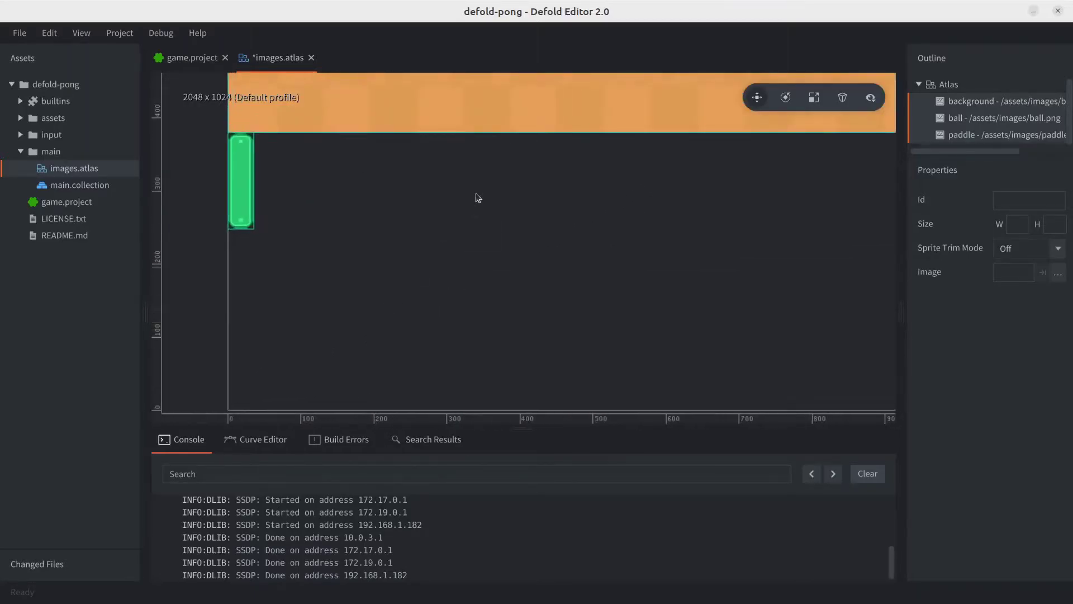
pyautogui.moveTo(486, 236); pyautogui.dragTo(446, 243, button='middle')
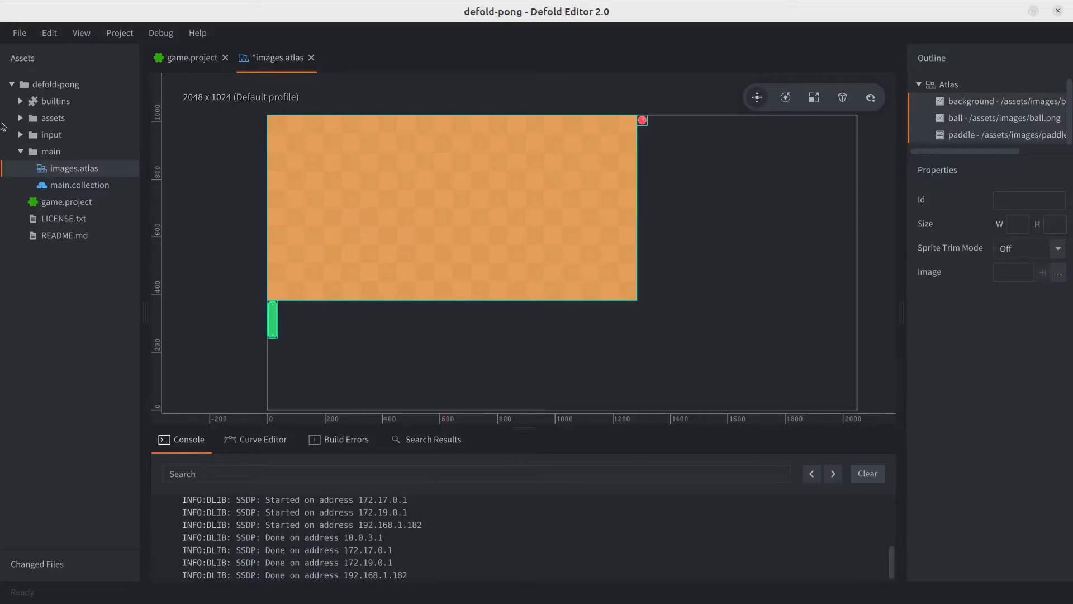
# Open main.collection and add a game object with Id background
pyautogui.doubleClick(79, 186)
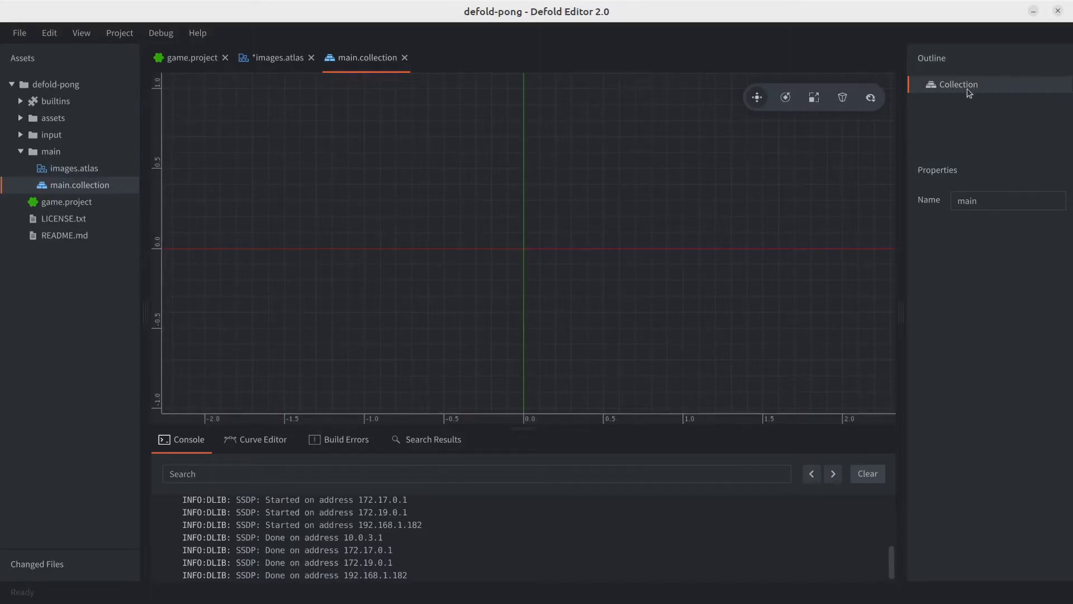
pyautogui.rightClick(967, 88)
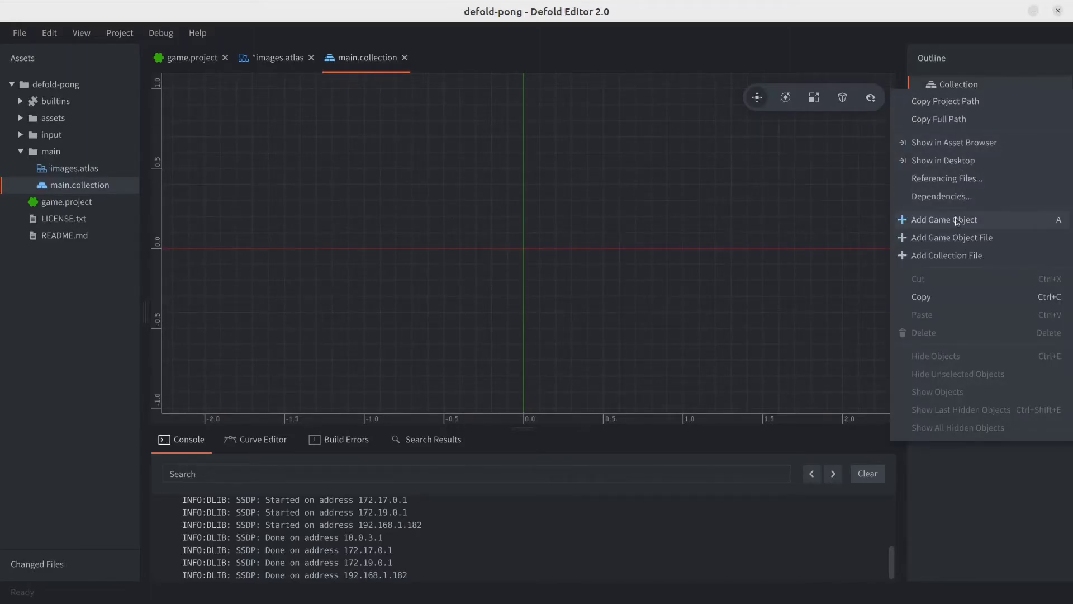
pyautogui.click(1061, 225)
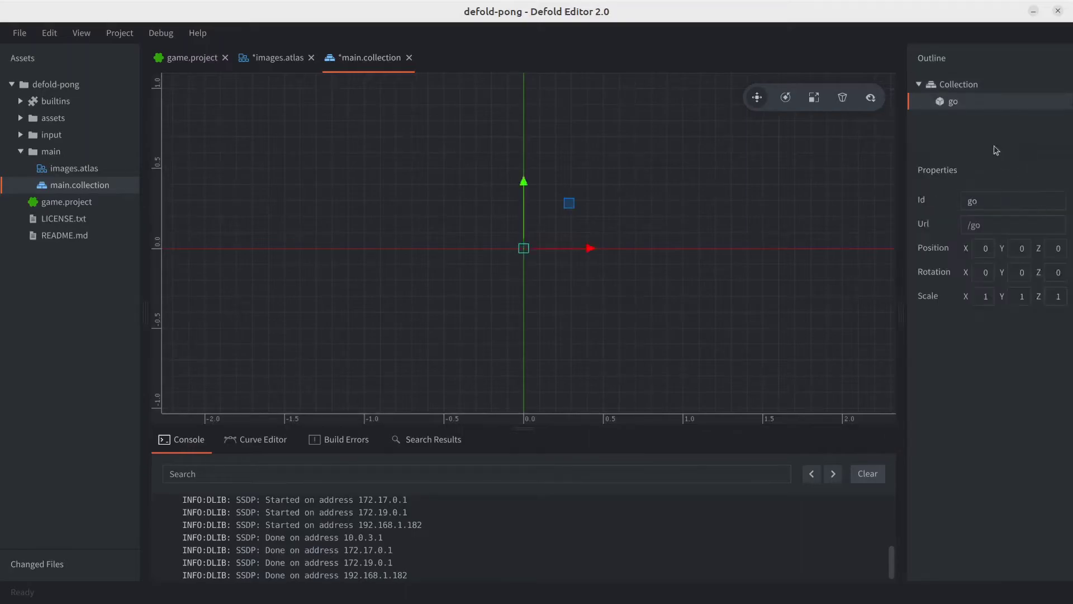
pyautogui.click(1002, 202)
pyautogui.write('b')
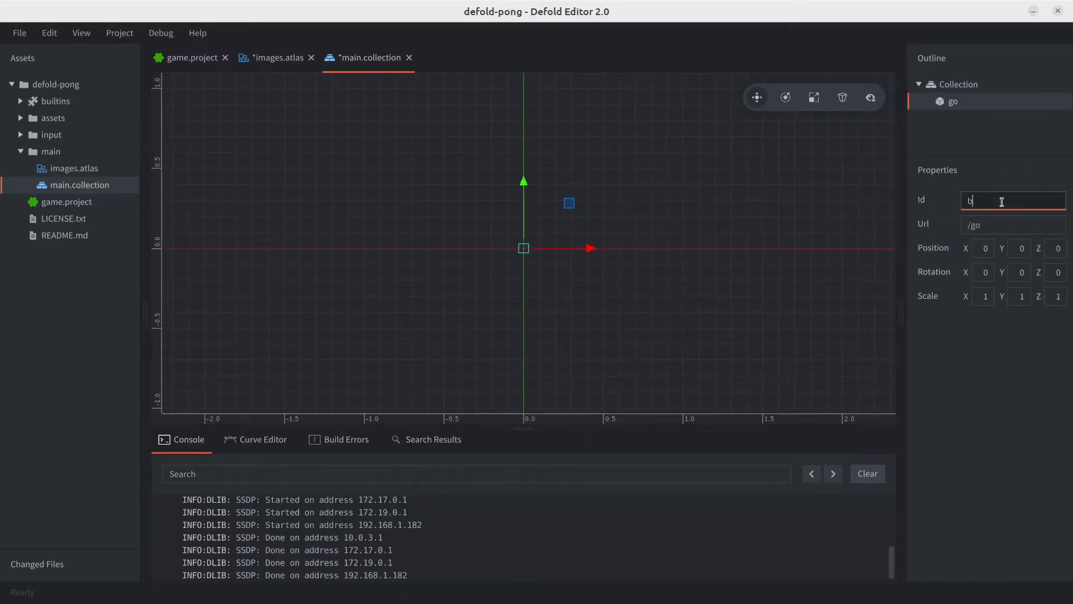
pyautogui.write('ackground')
pyautogui.press('Return')
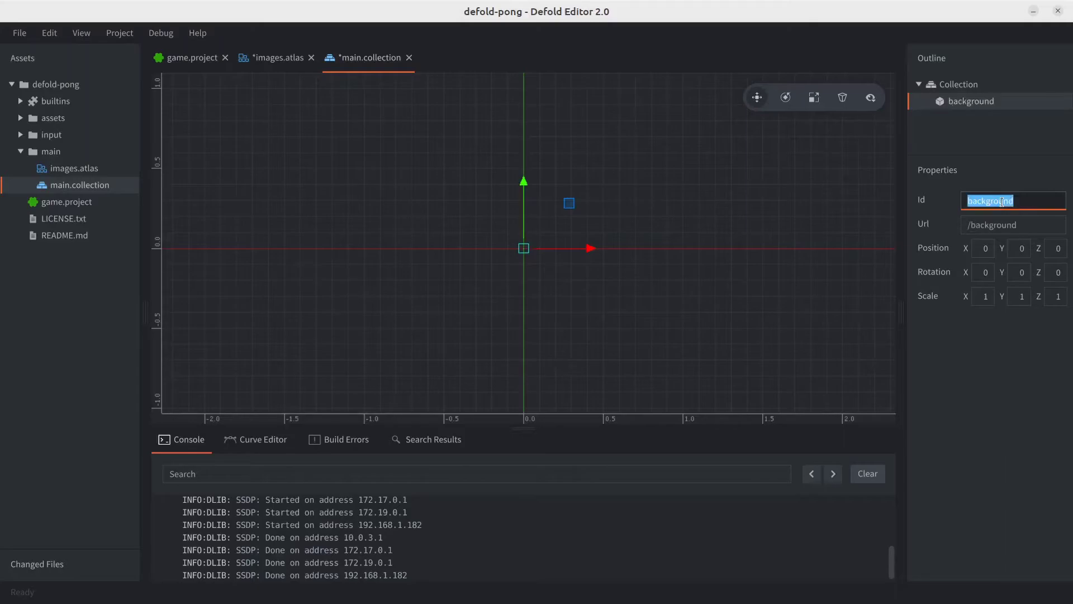
pyautogui.click(958, 124)
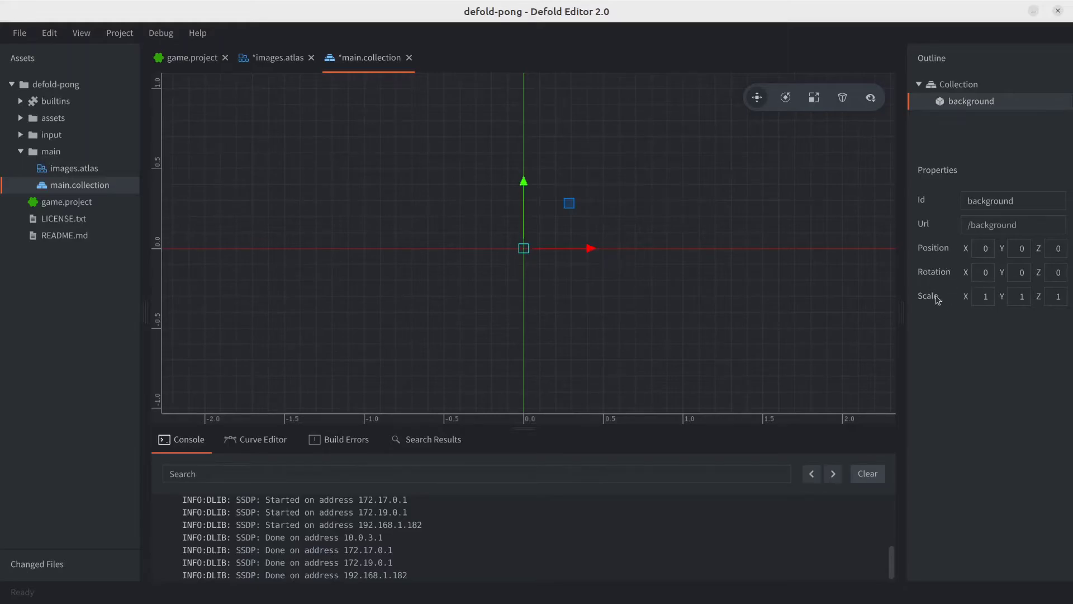
# Add a Sprite to background using /main/images.atlas with default animation background
pyautogui.moveTo(933, 261)
pyautogui.press('a')
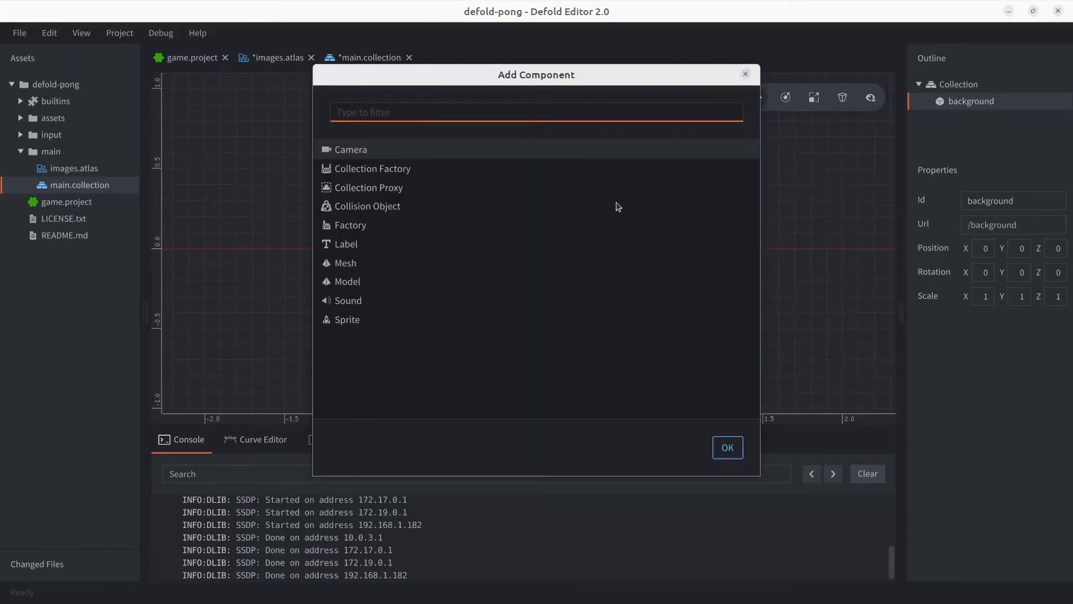
pyautogui.doubleClick(347, 323)
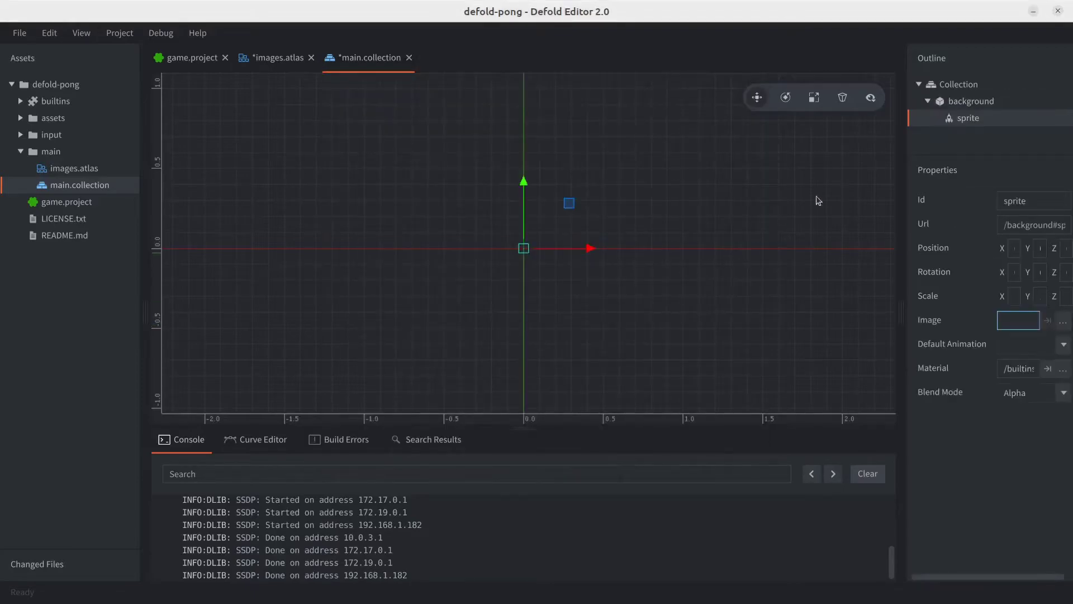
pyautogui.moveTo(901, 311); pyautogui.dragTo(800, 312)
pyautogui.click(1060, 322)
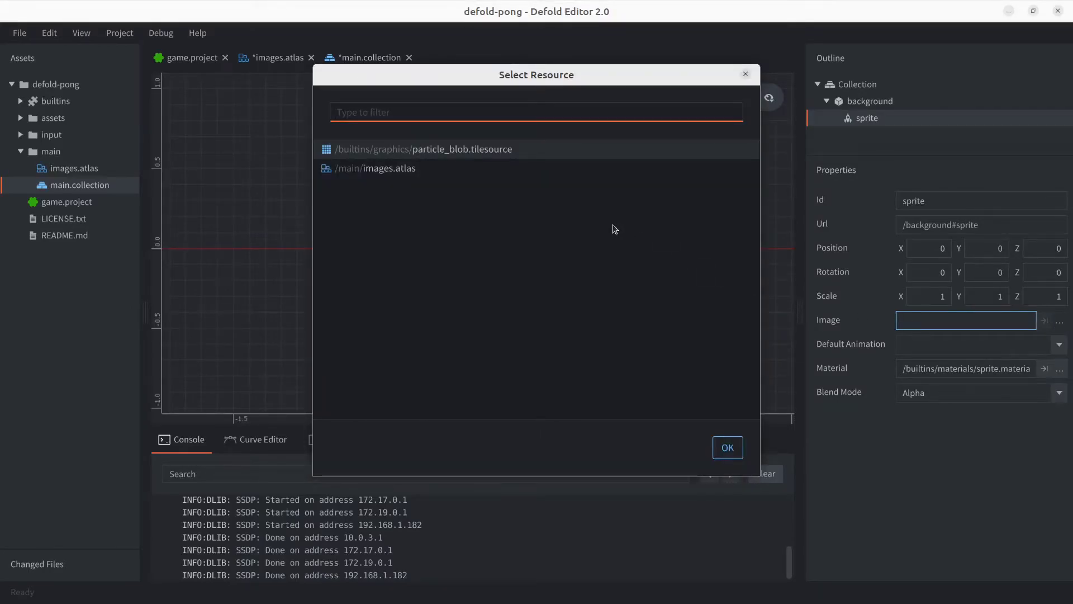
pyautogui.doubleClick(420, 169)
pyautogui.click(1044, 350)
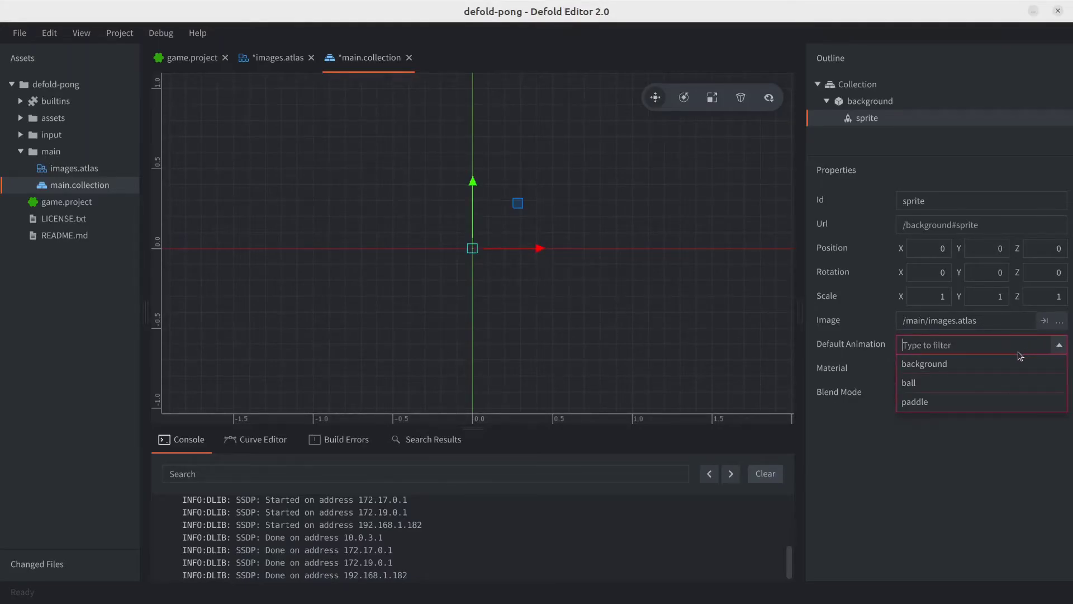
pyautogui.click(963, 372)
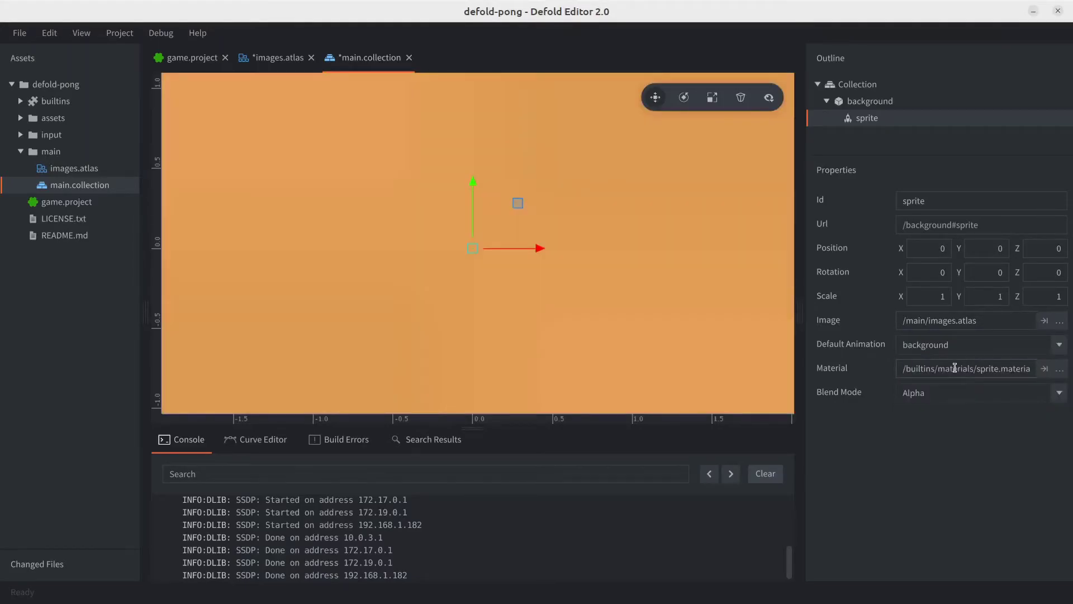
pyautogui.scroll(-2, 690, 319)
pyautogui.scroll(-5, 690, 302)
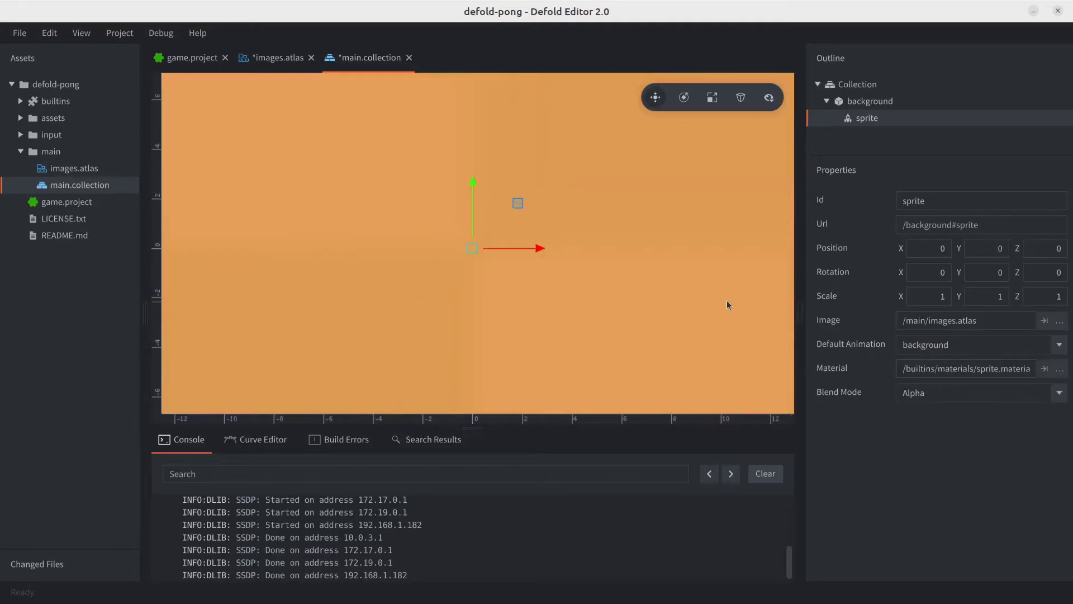
pyautogui.scroll(-6, 733, 279)
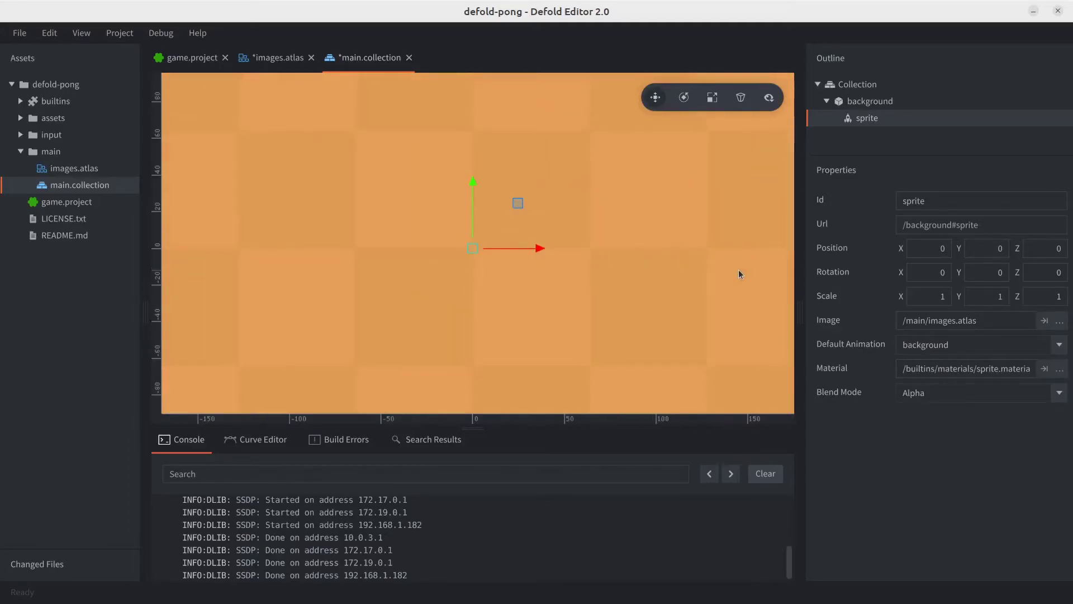
pyautogui.scroll(-2, 743, 278)
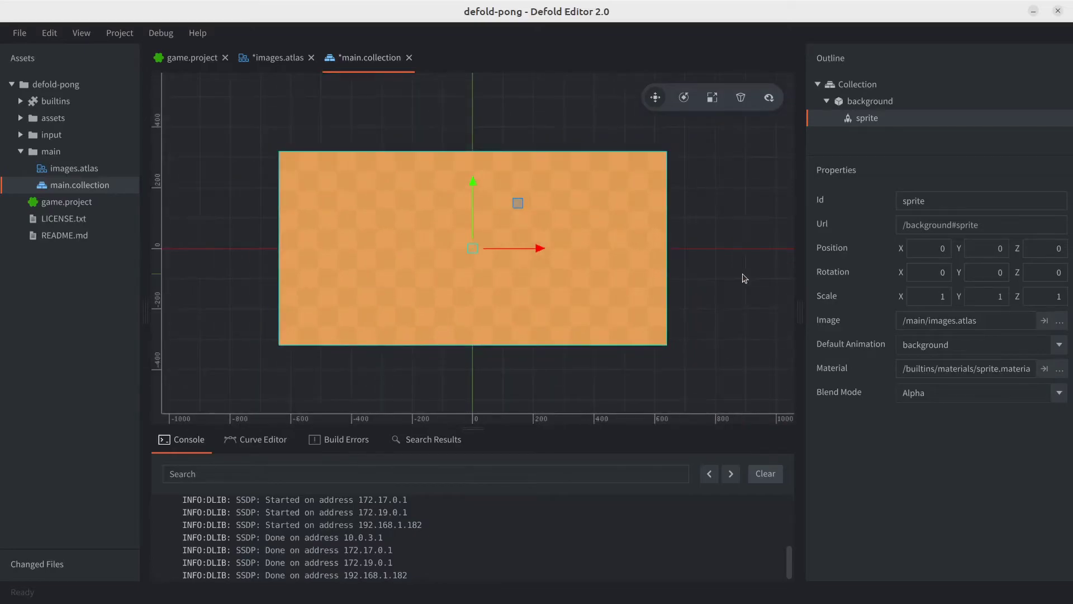
pyautogui.hotkey('ctrl', 's')
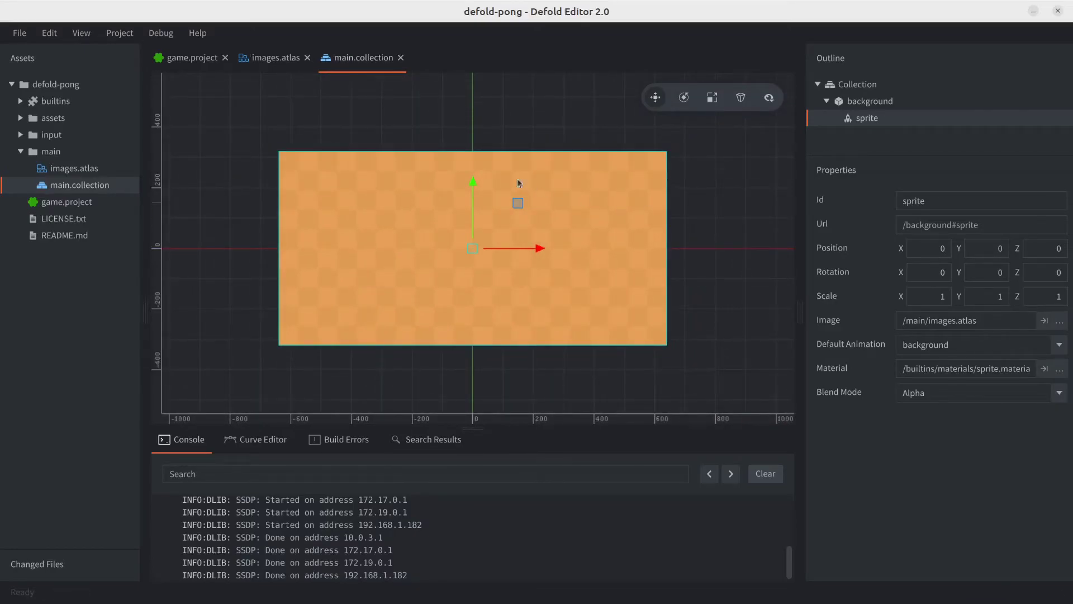
pyautogui.click(122, 37)
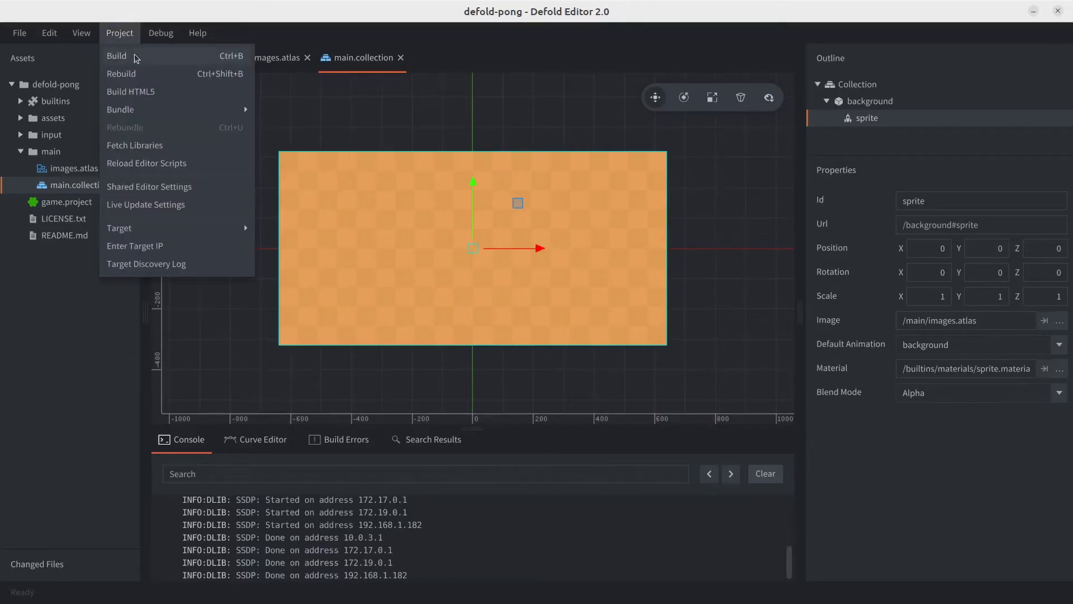
pyautogui.click(232, 58)
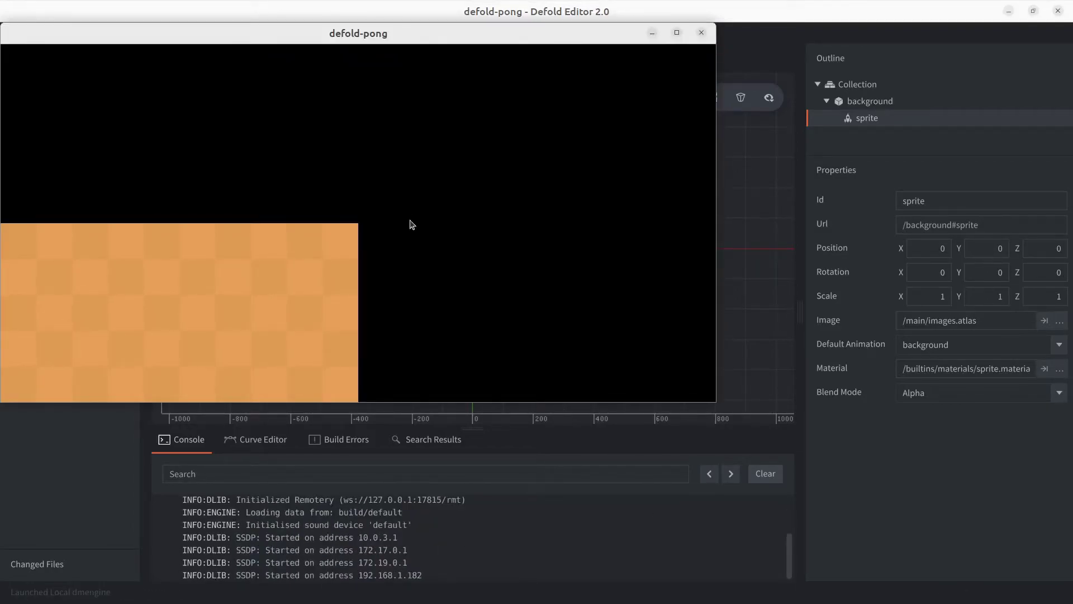
pyautogui.click(702, 33)
pyautogui.click(934, 251)
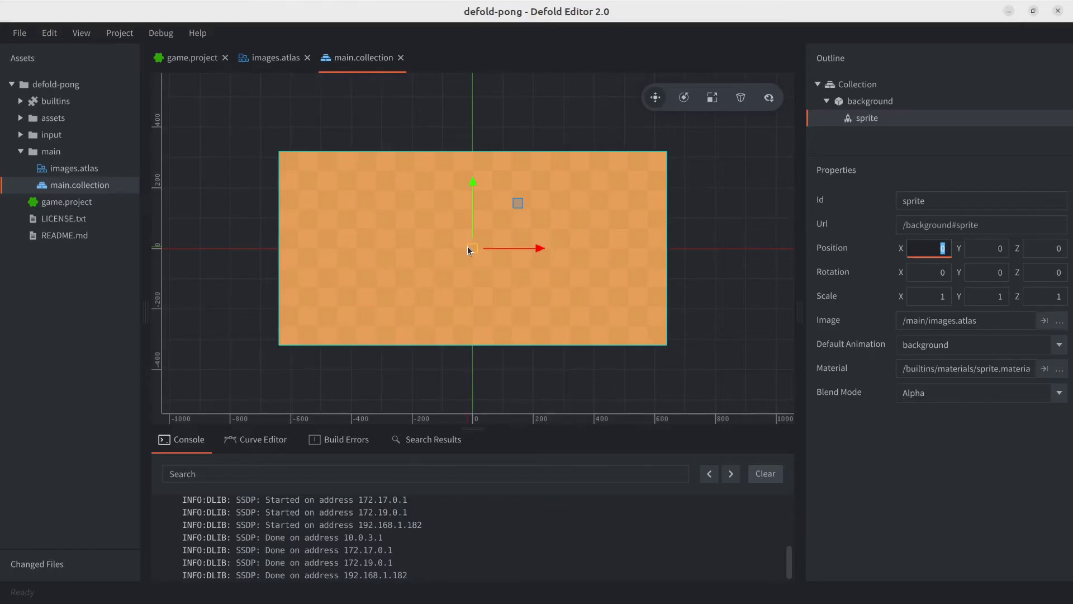
# Set the background game object's position to X 640, Y 320
pyautogui.click(865, 105)
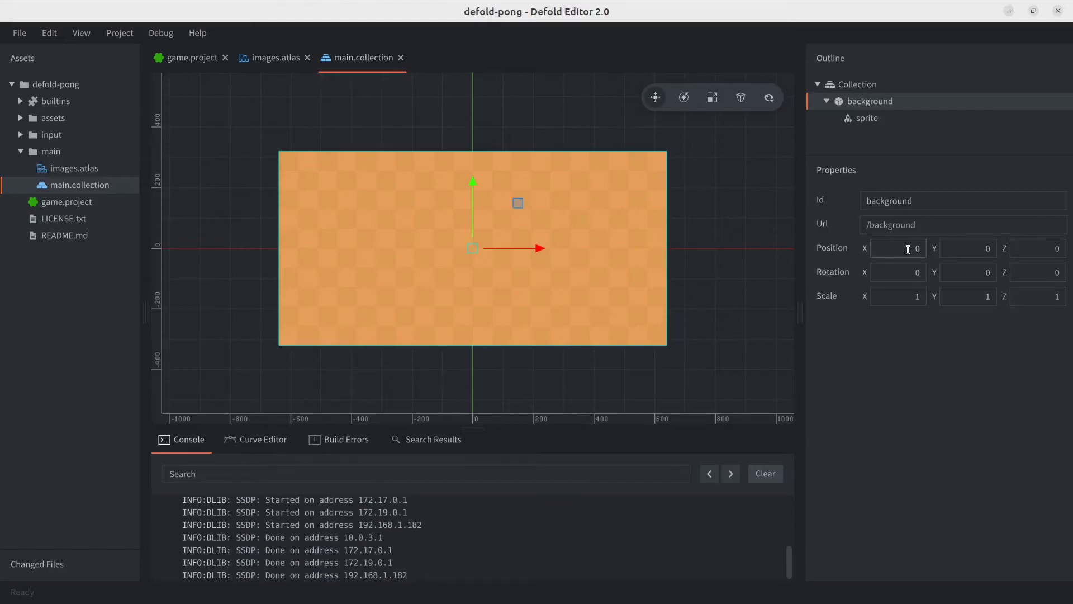
pyautogui.scroll(-3, 645, 198)
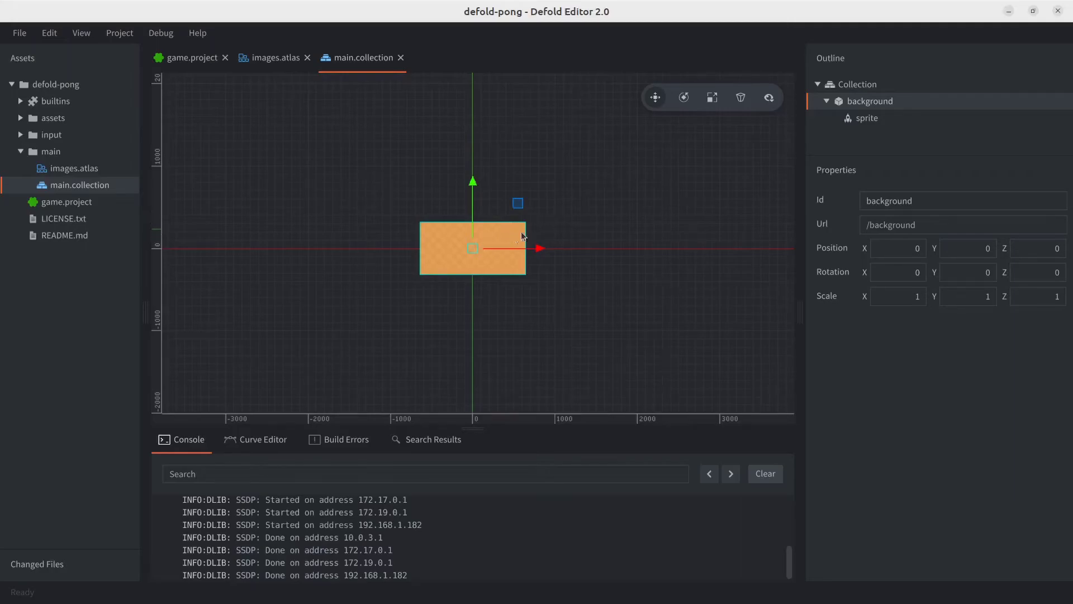
pyautogui.doubleClick(903, 254)
pyautogui.write('640')
pyautogui.press('Tab')
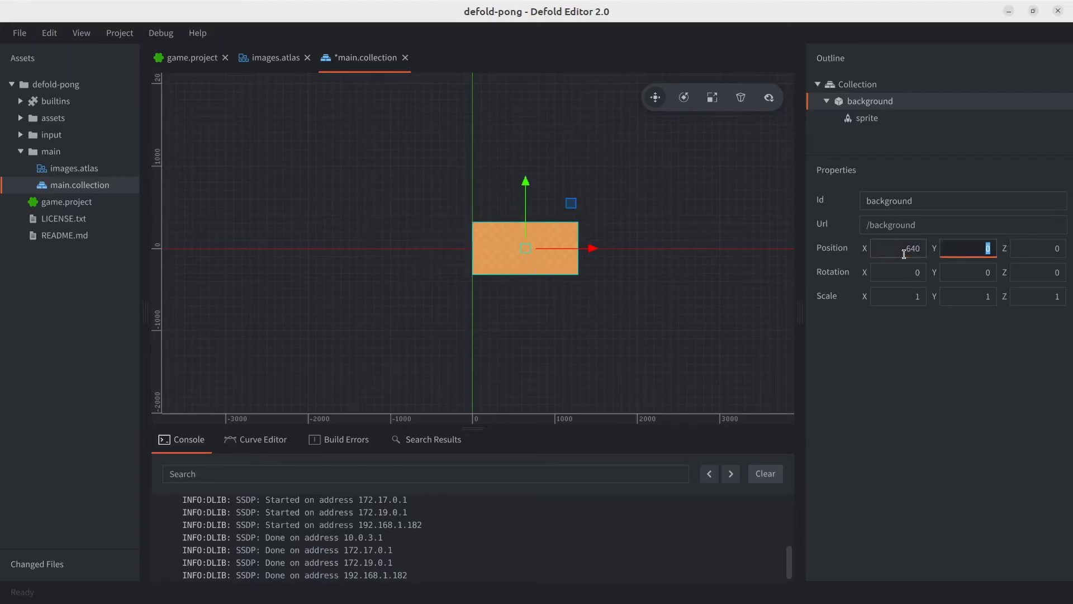
pyautogui.write('320')
pyautogui.press('Return')
# Save the collection, then close the running game window after checking the background
pyautogui.hotkey('ctrl', 's')
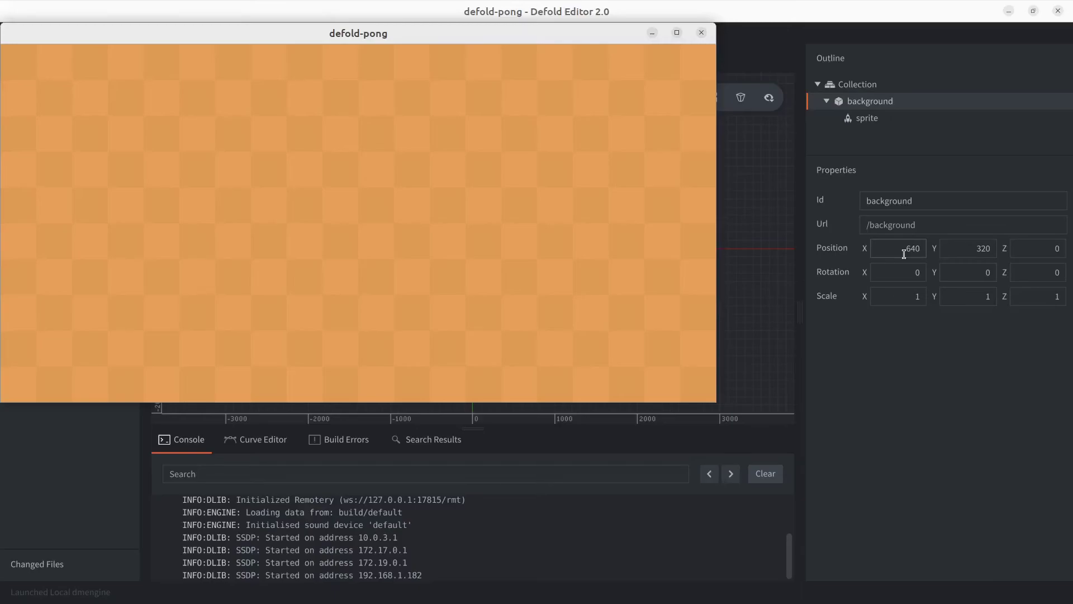
pyautogui.click(700, 32)
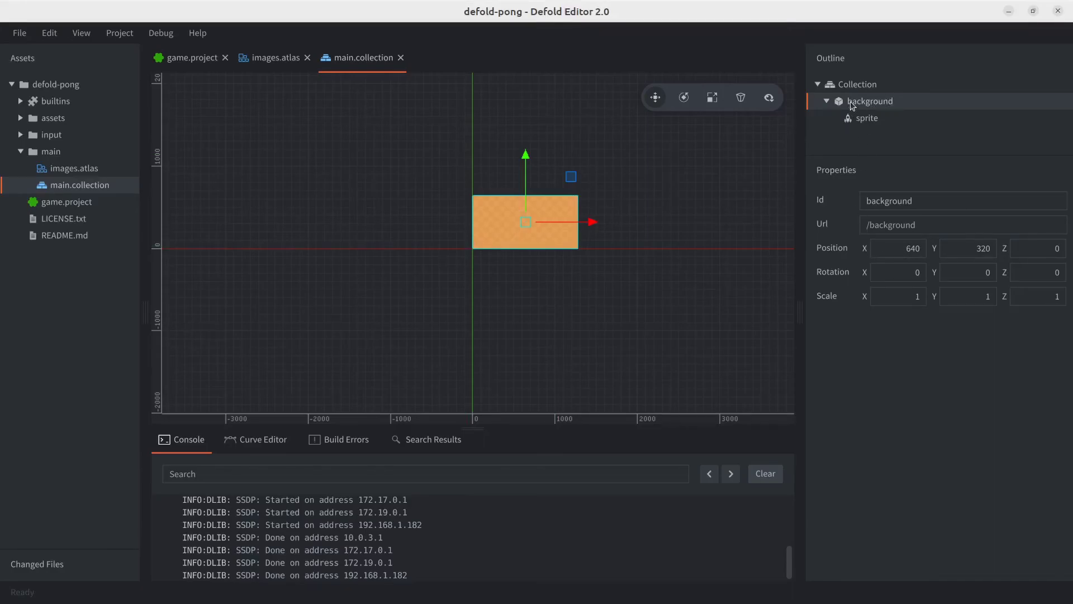
pyautogui.click(880, 116)
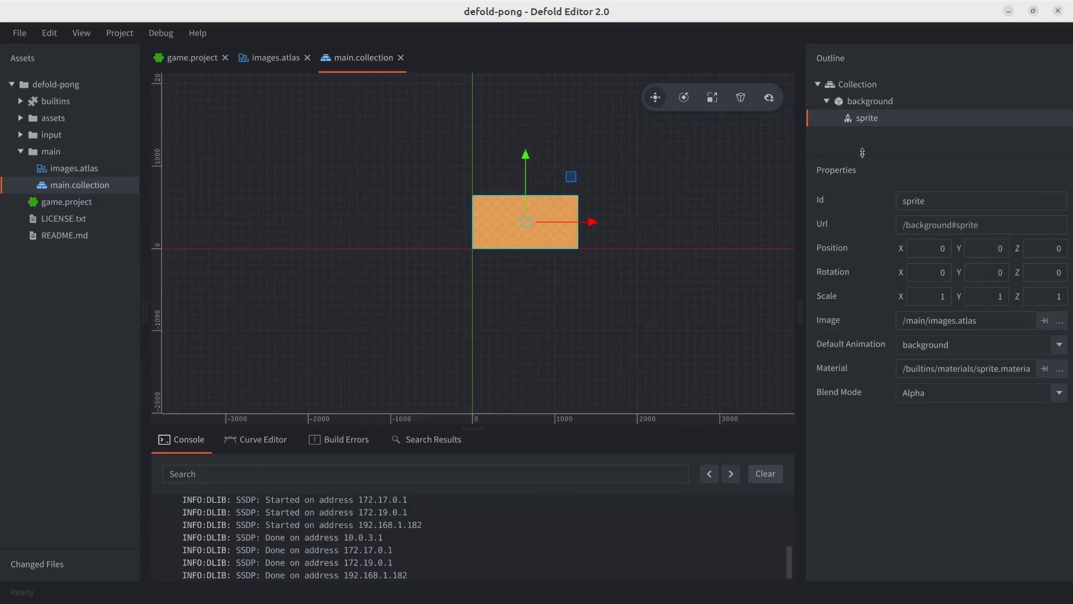
pyautogui.click(888, 106)
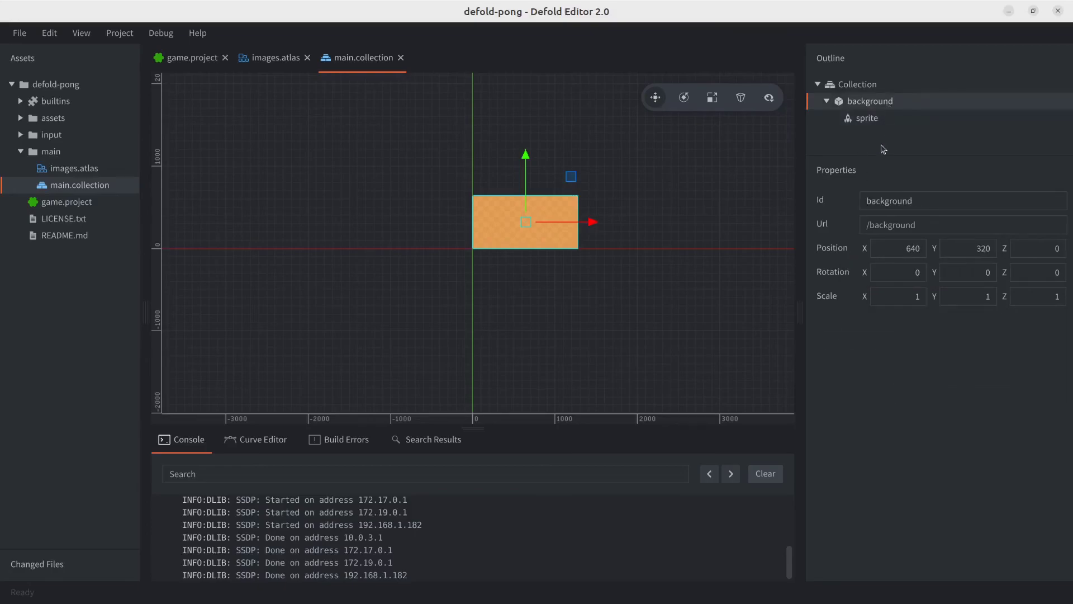